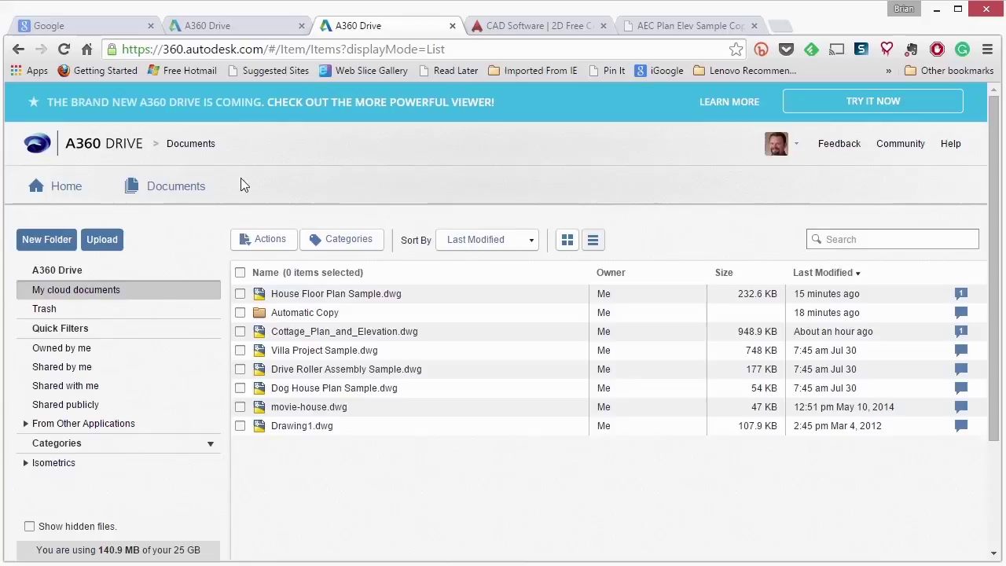
# - Open the home page and look through the recent activity feed
pyautogui.click(99, 149)
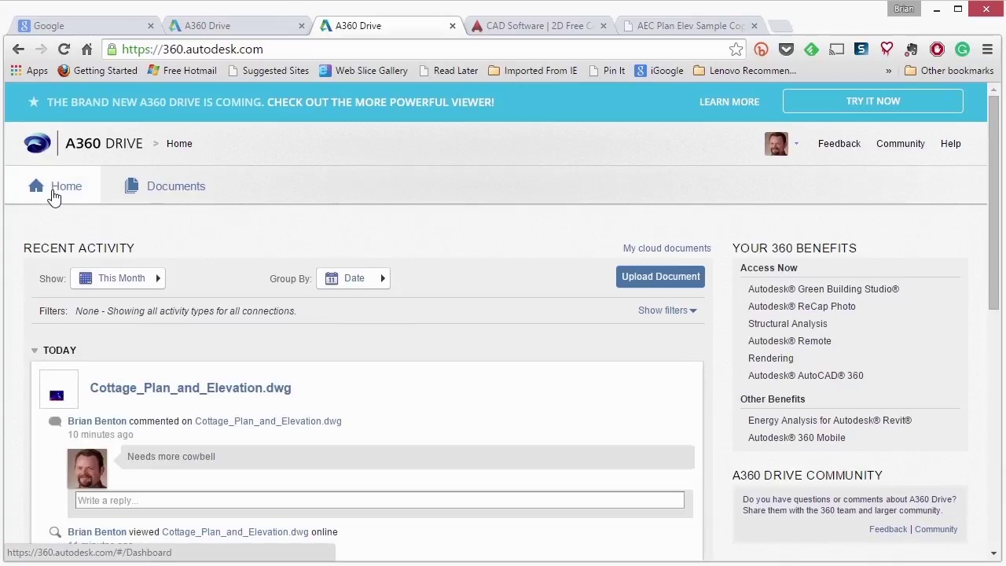
pyautogui.scroll(-1, 364, 252)
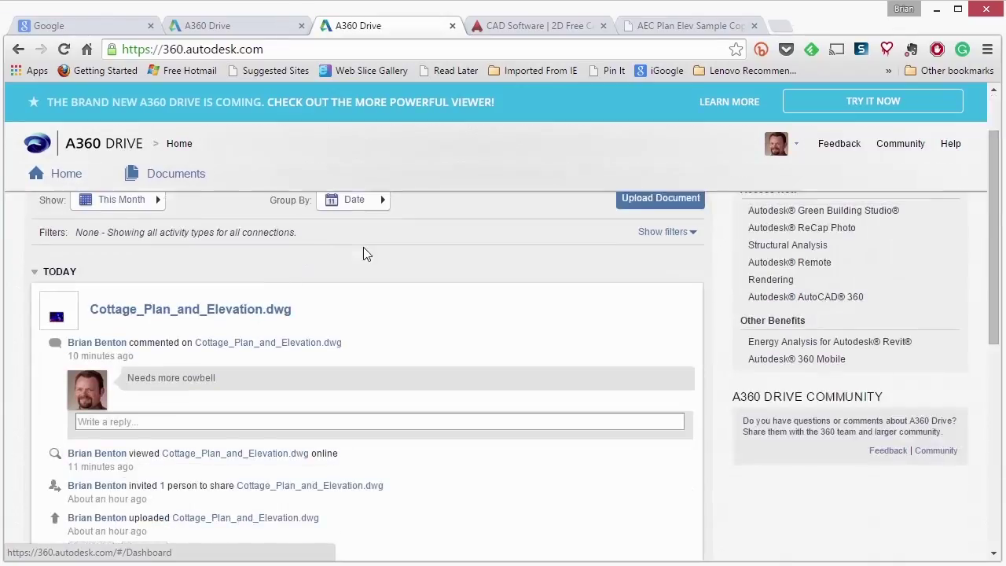
pyautogui.scroll(-5, 291, 346)
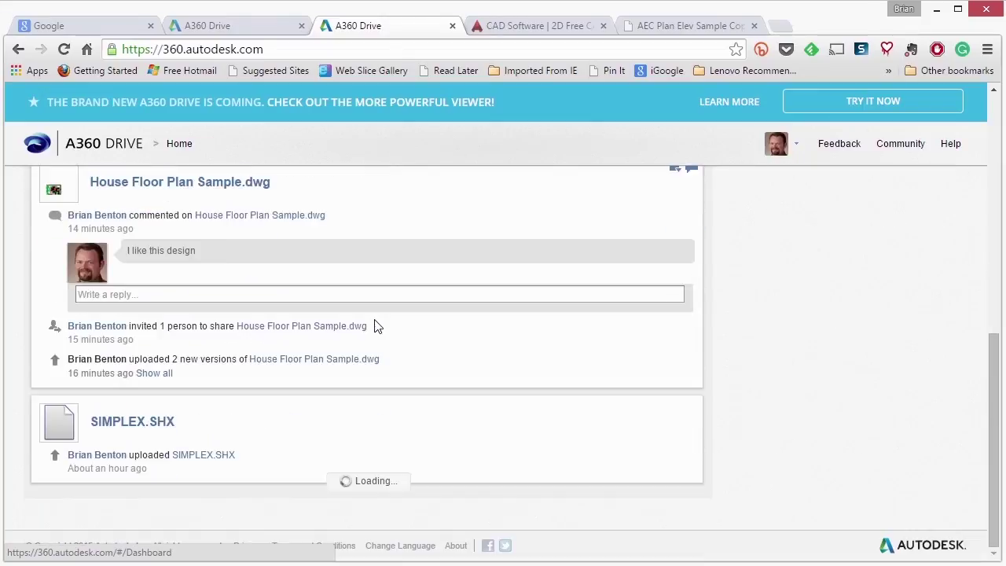
pyautogui.scroll(6, 378, 327)
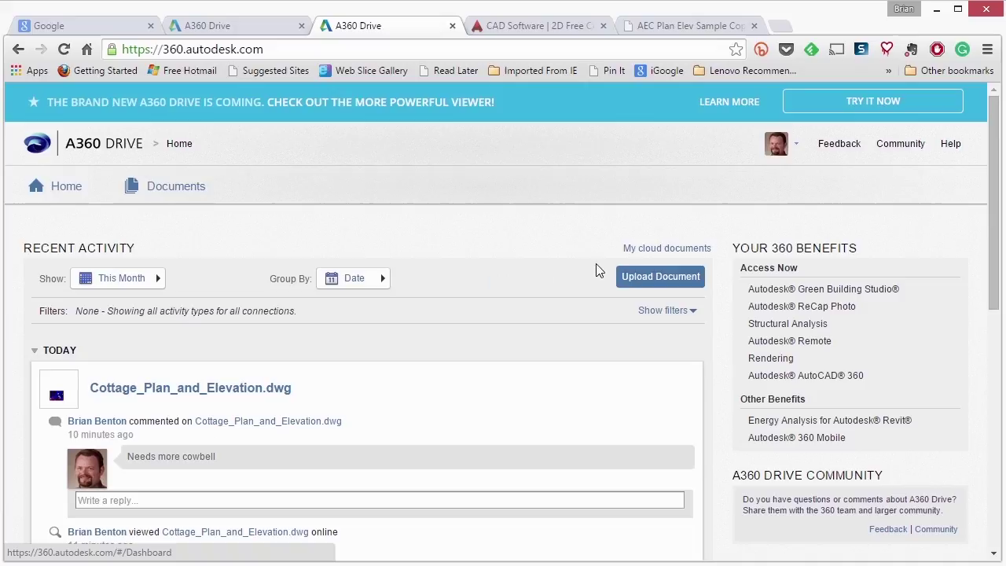
# - Inspect the Upload Documents dialog and its file chooser, and cancel without choosing a file
pyautogui.click(647, 279)
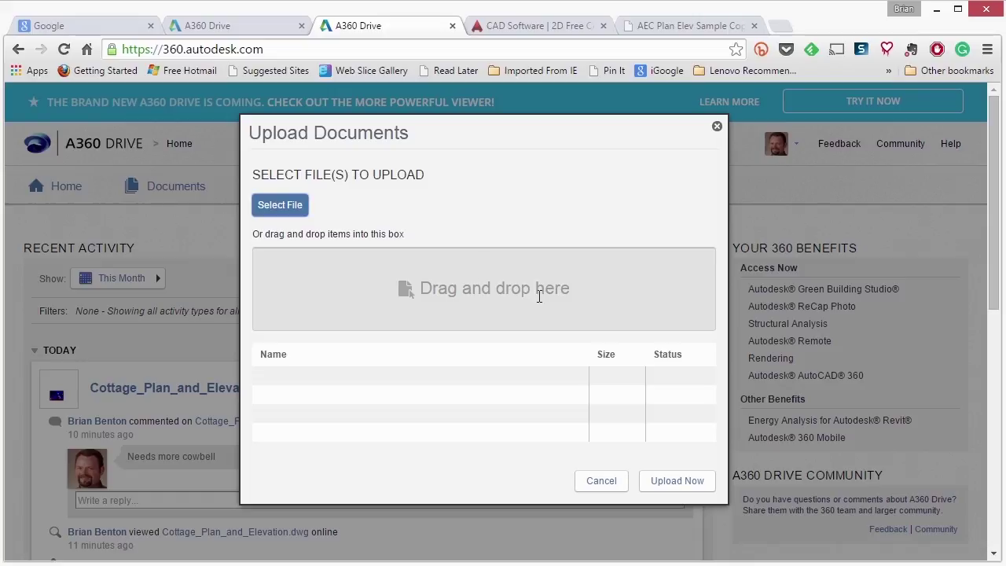
pyautogui.click(285, 216)
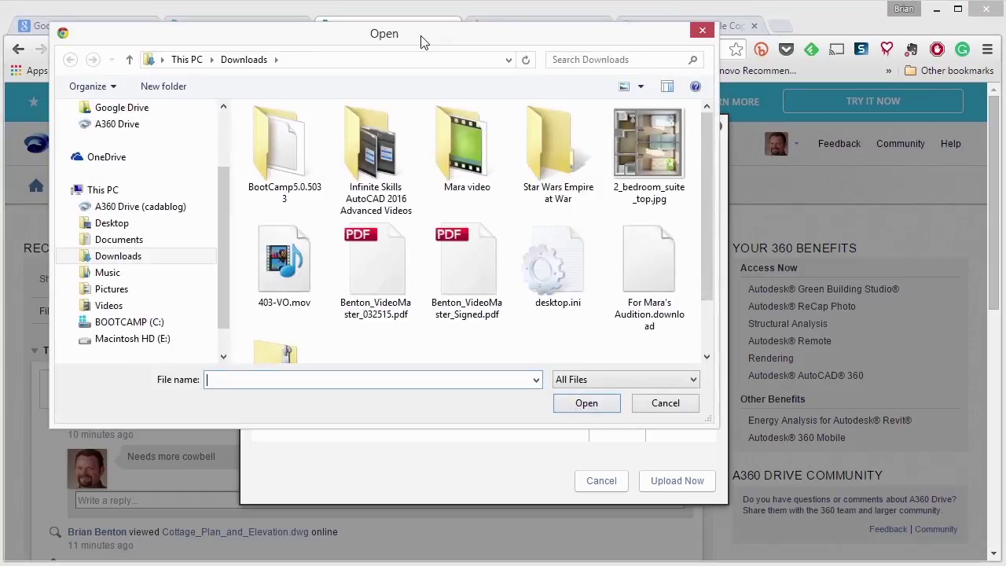
pyautogui.click(704, 33)
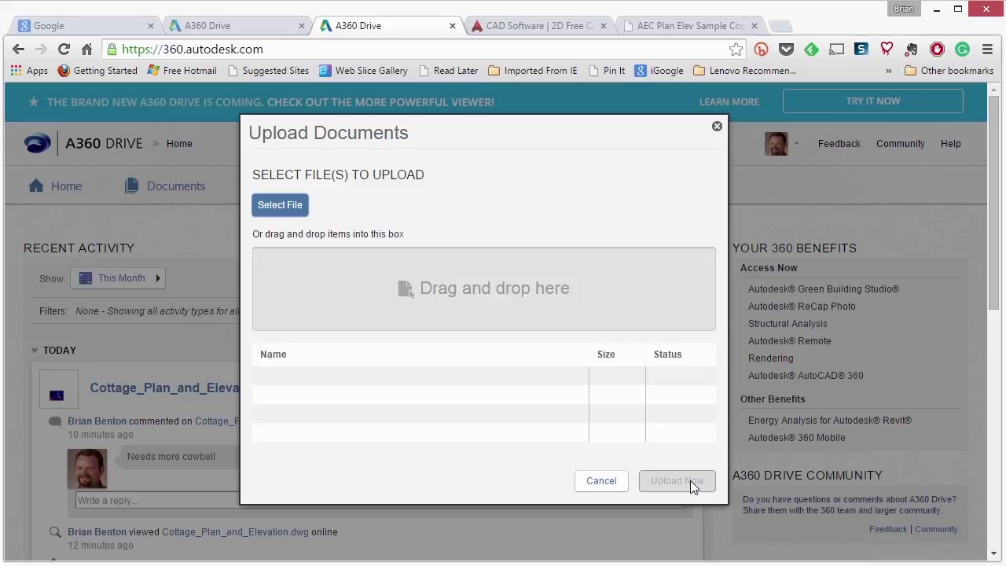
pyautogui.click(601, 483)
# - Check the time-range options for the recent activity feed and the list of recent documents
pyautogui.click(70, 194)
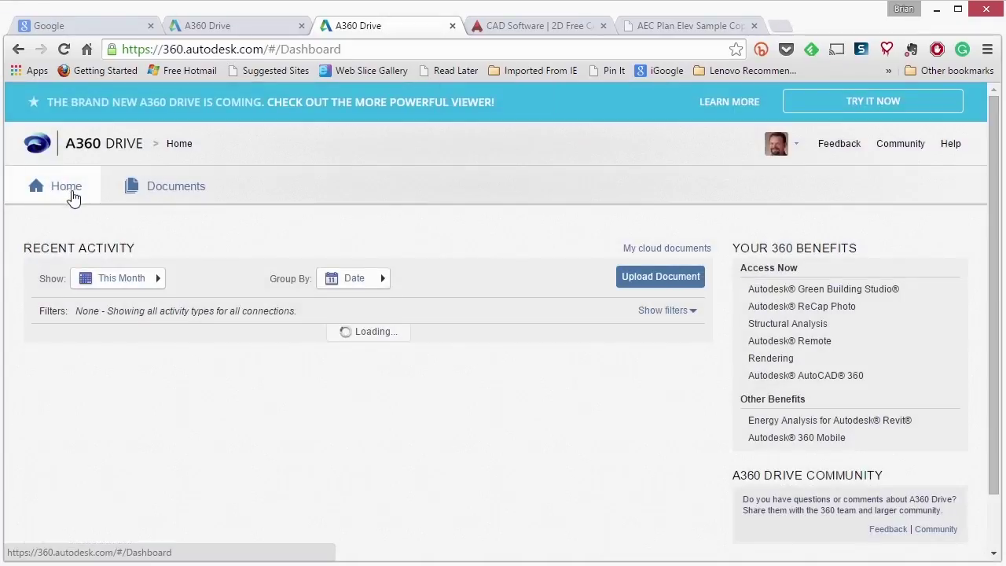
pyautogui.click(154, 280)
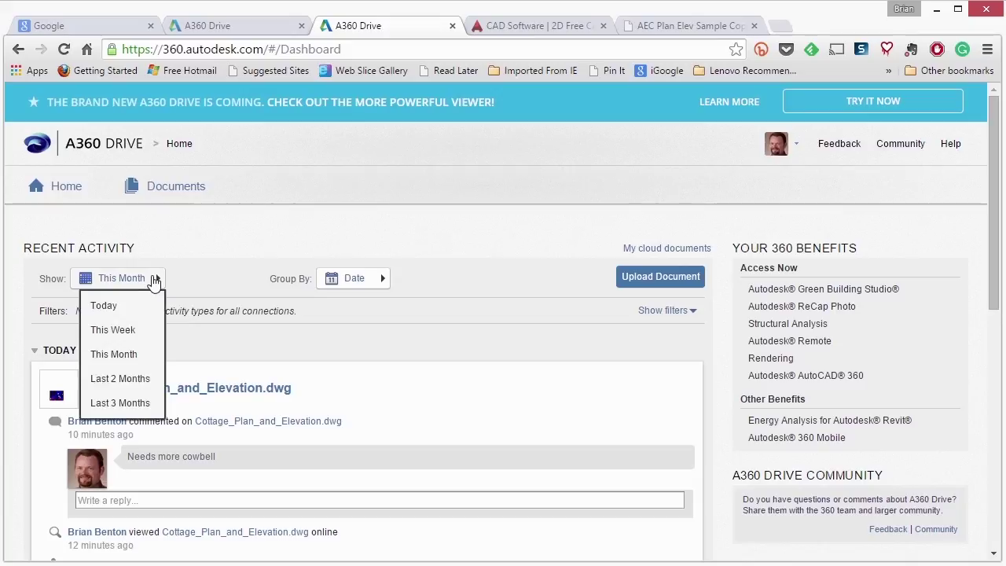
pyautogui.click(270, 258)
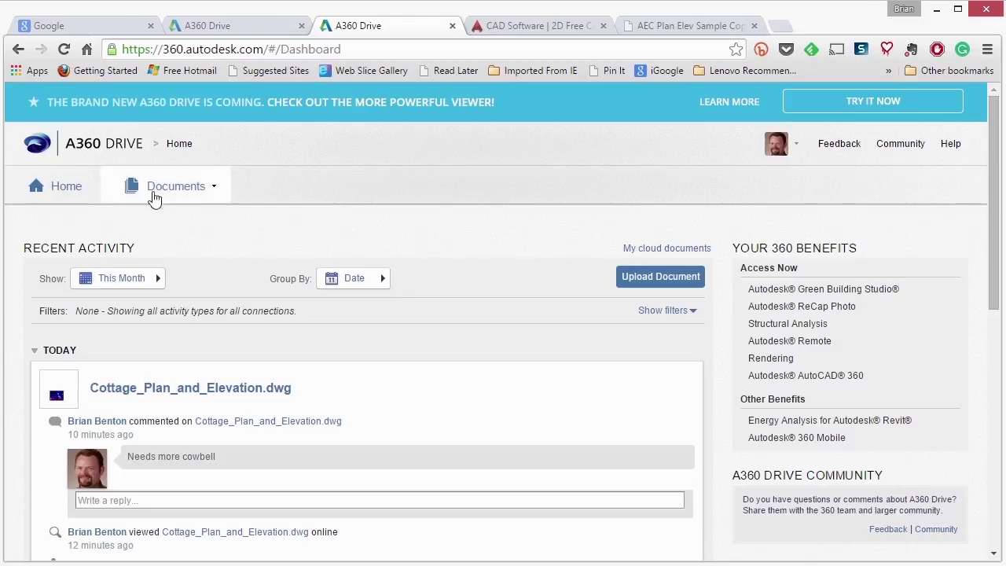
pyautogui.click(219, 199)
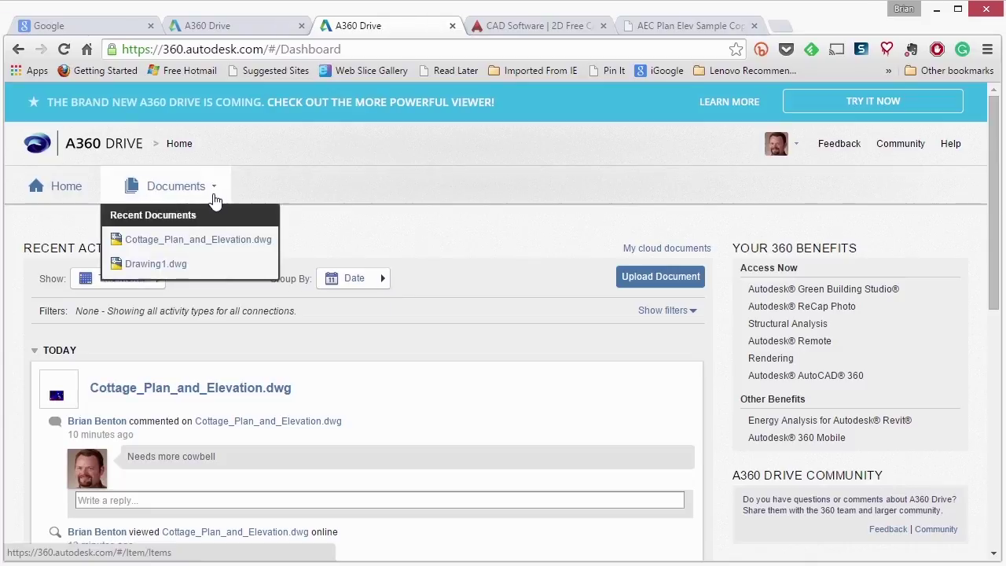
# - Open the cloud documents page and show its contents as a thumbnail grid
pyautogui.click(169, 189)
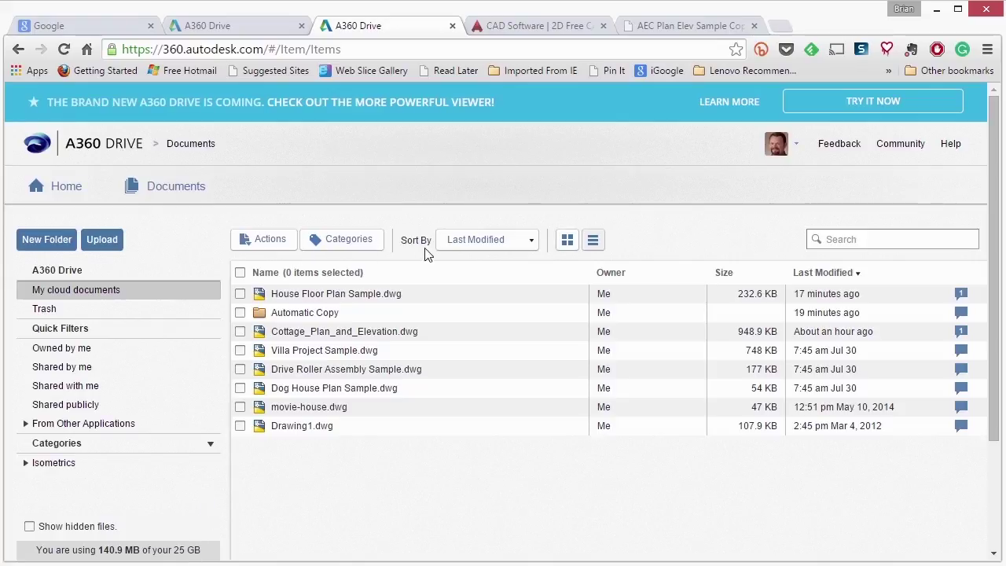
pyautogui.click(568, 245)
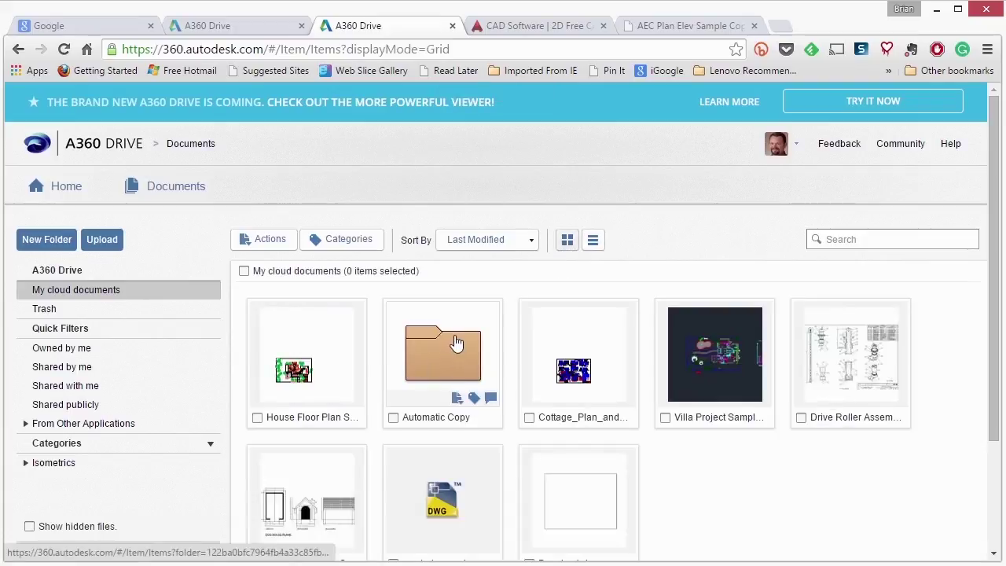
pyautogui.scroll(-1, 464, 340)
pyautogui.scroll(1, 668, 346)
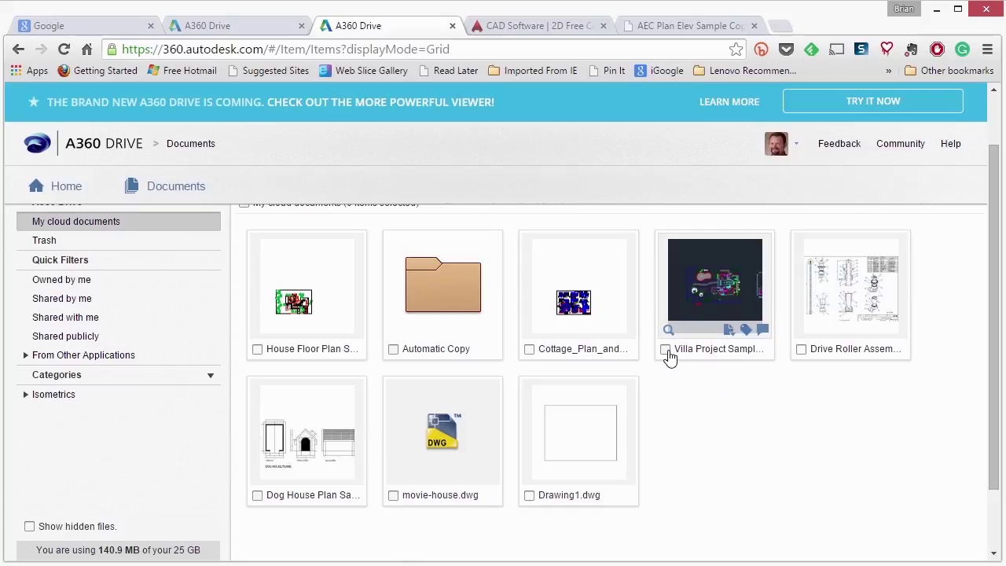
# - Preview the Villa Project Sample.dwg drawing from its thumbnail and close the preview, leaving the file unselected
pyautogui.click(666, 350)
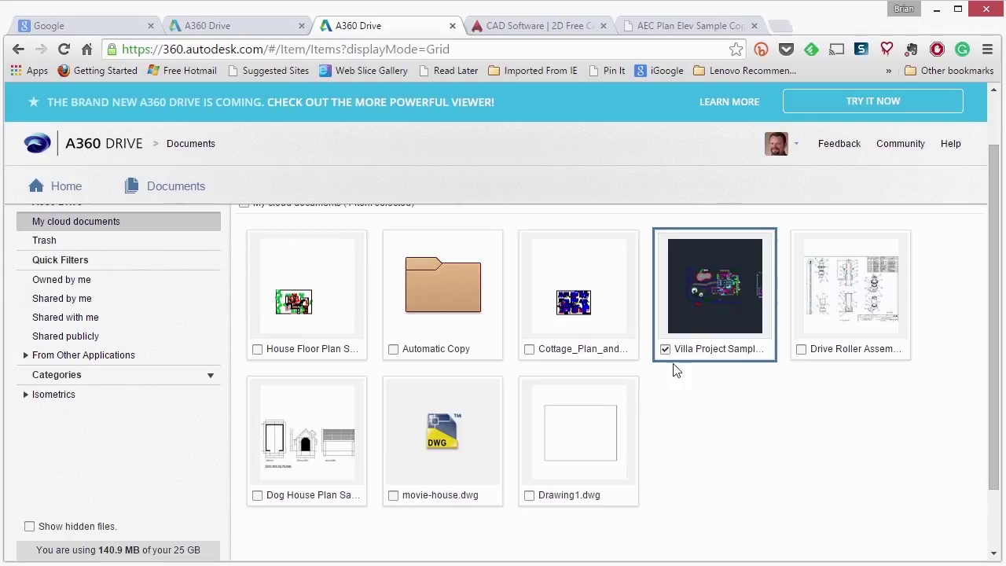
pyautogui.click(666, 349)
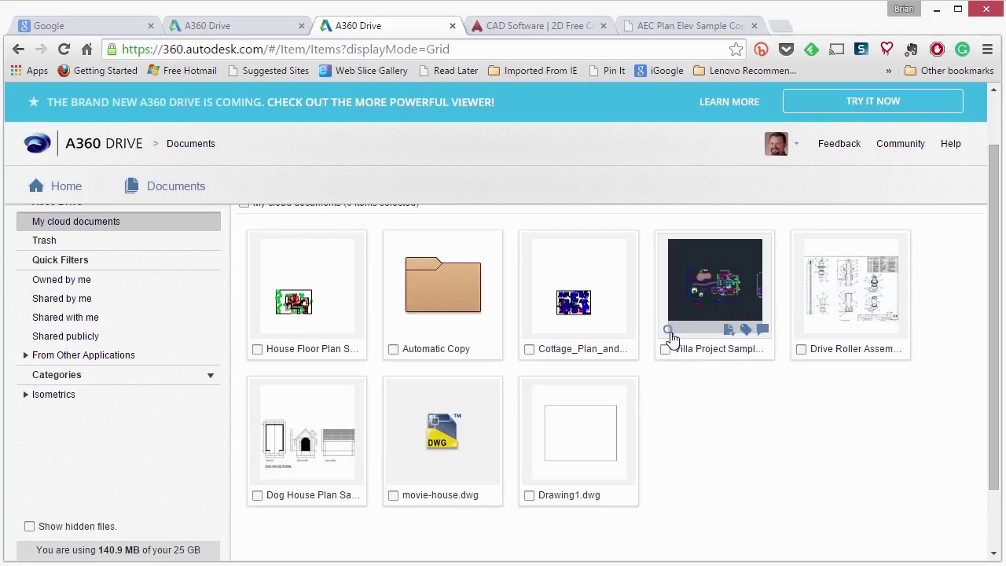
pyautogui.click(669, 332)
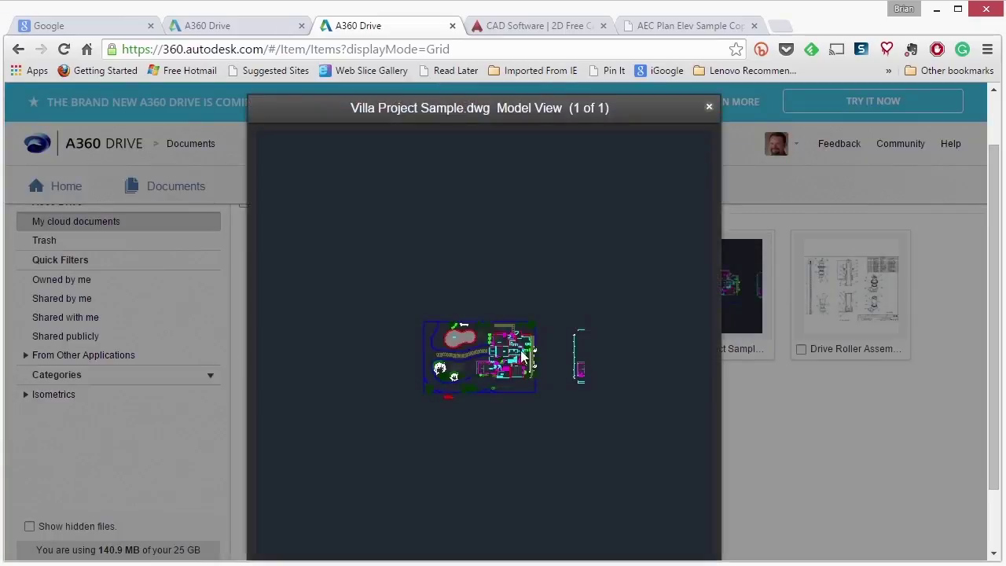
pyautogui.scroll(1, 497, 353)
pyautogui.scroll(-2, 497, 353)
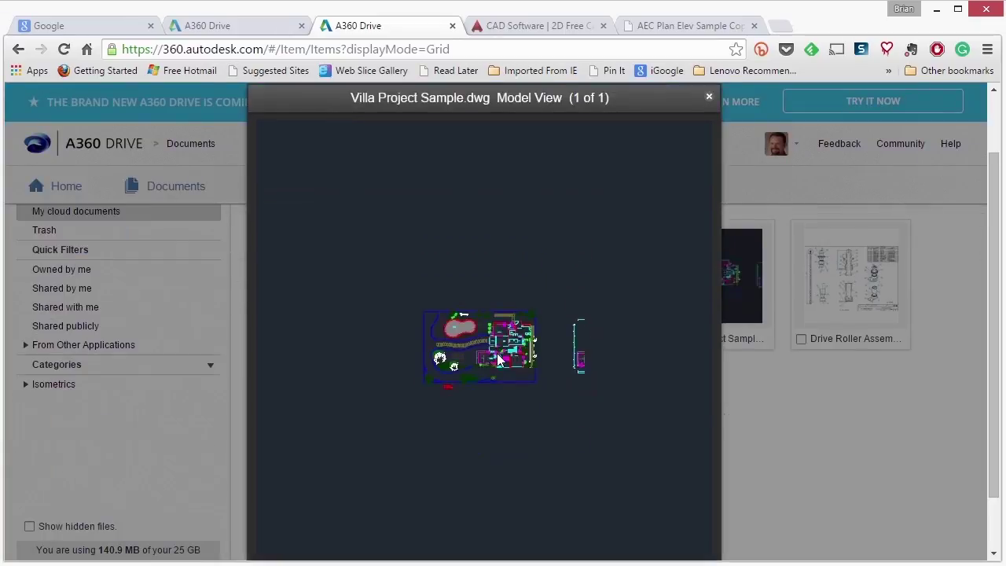
pyautogui.scroll(3, 548, 304)
pyautogui.click(709, 175)
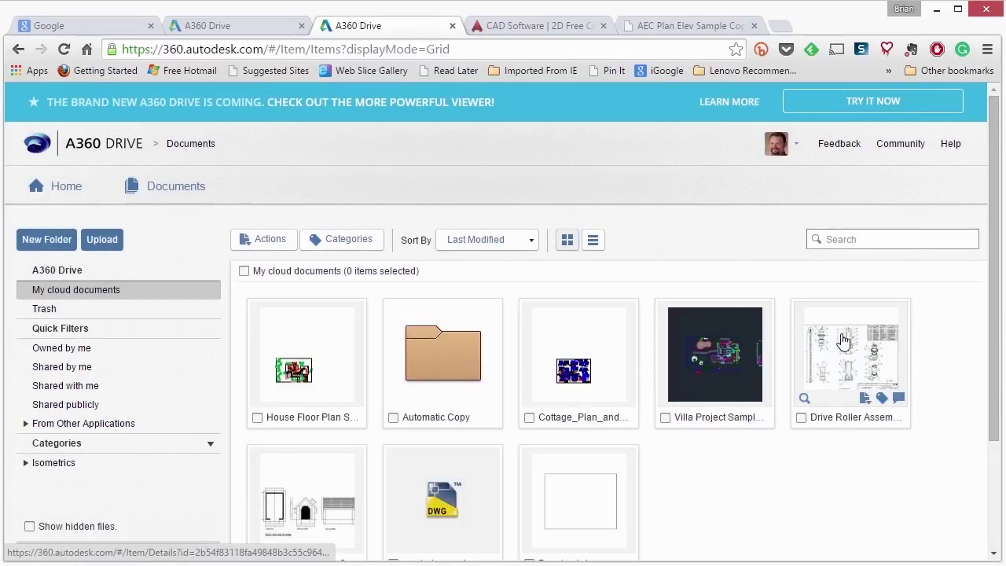
# - Return the documents to list display, preview House Floor Plan Sample.dwg and close the preview
pyautogui.click(594, 241)
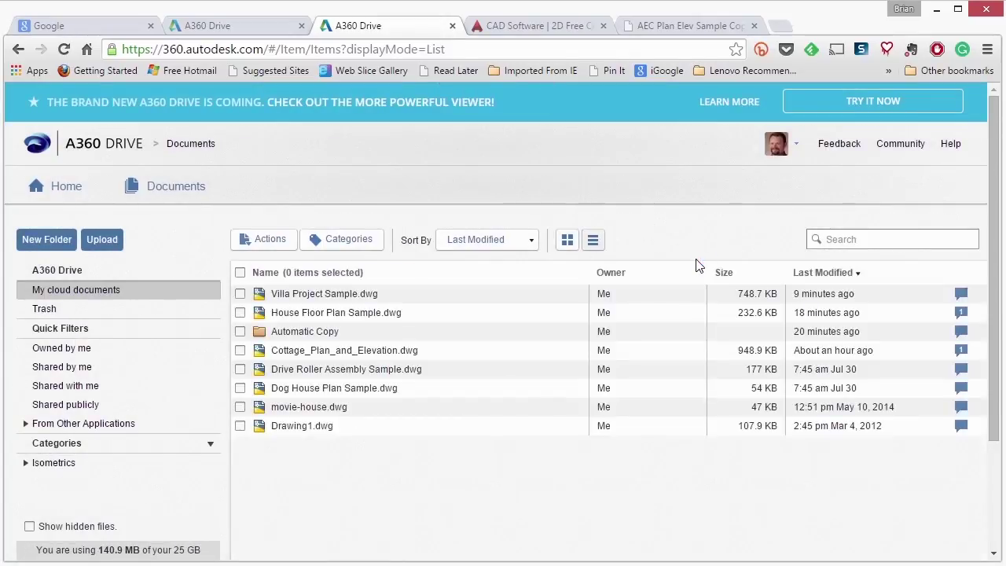
pyautogui.moveTo(391, 317)
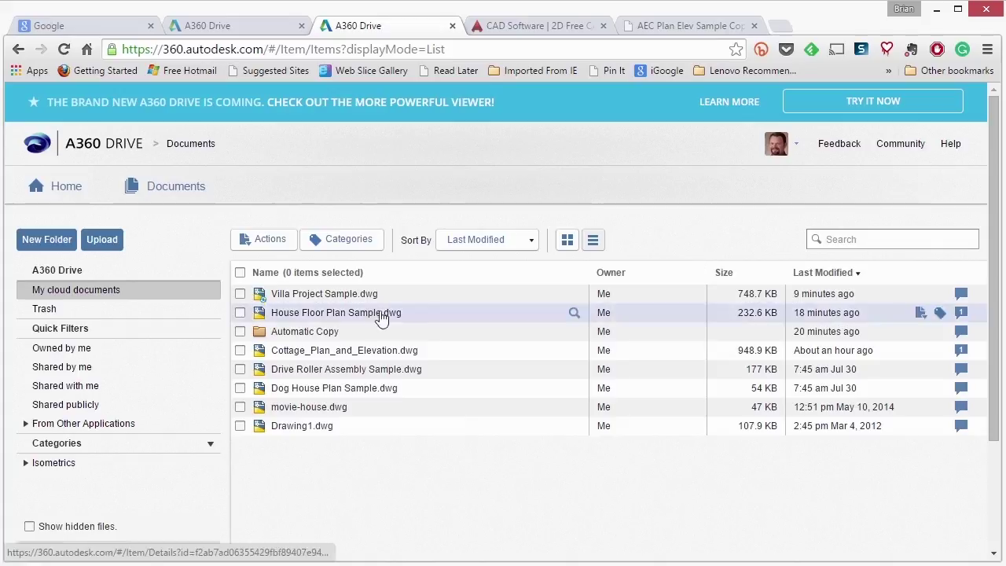
pyautogui.click(574, 314)
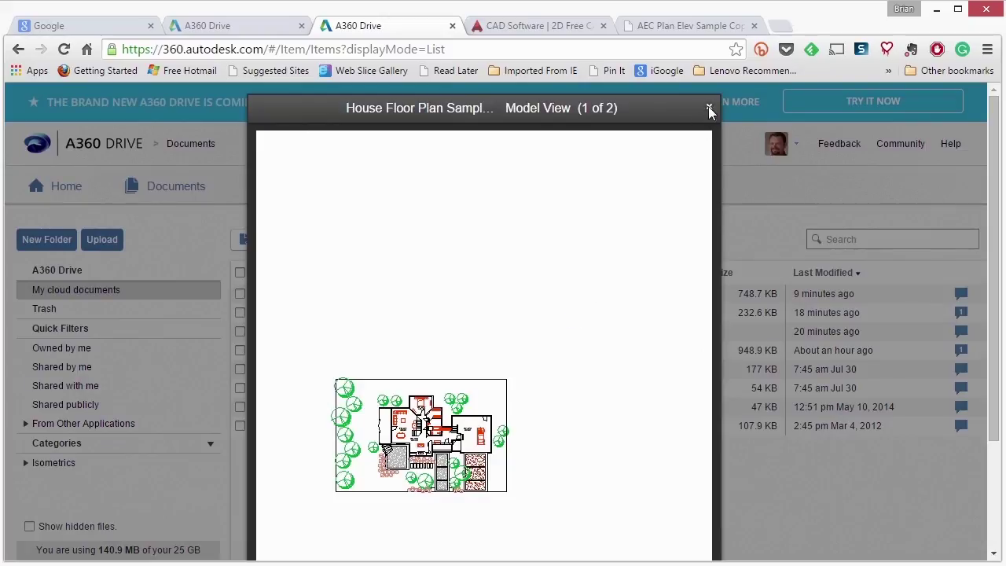
pyautogui.click(710, 109)
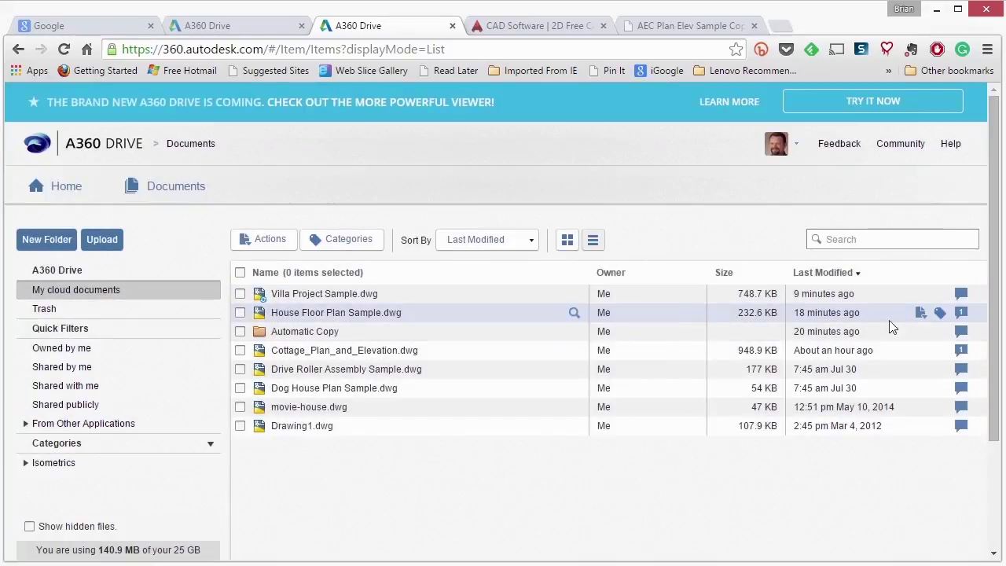
# - Review the available actions and the version history of House Floor Plan Sample.dwg, and close the history
pyautogui.click(919, 319)
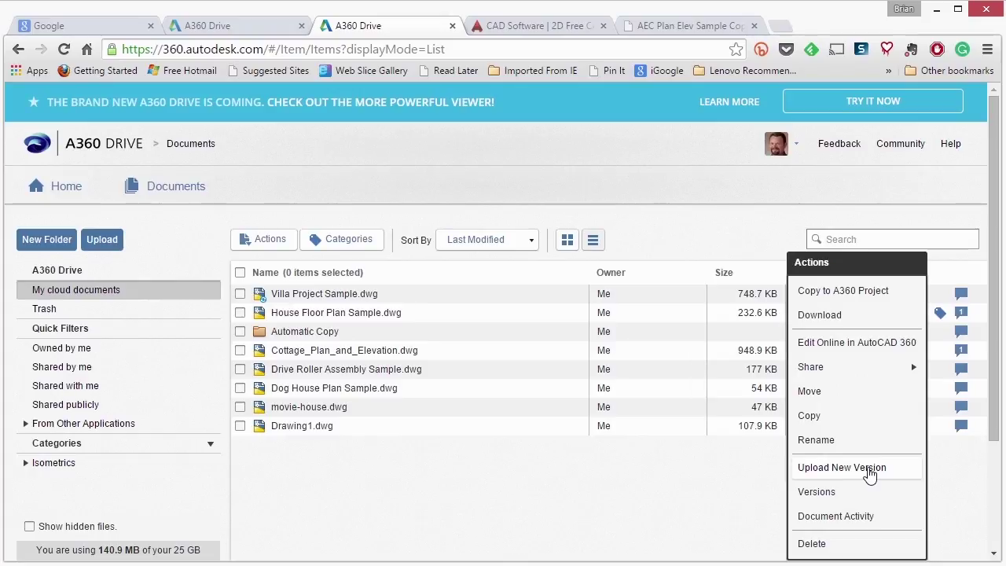
pyautogui.click(827, 492)
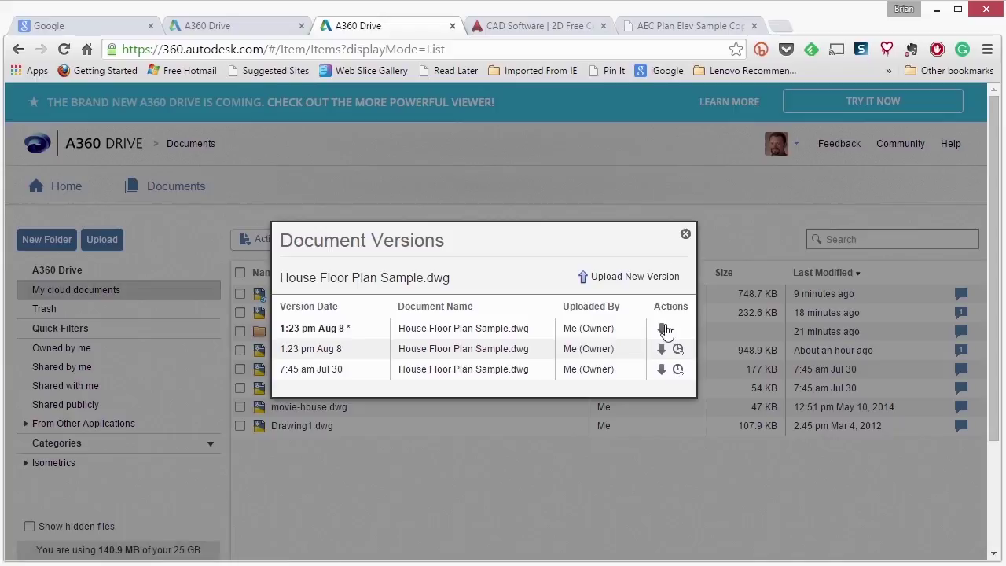
pyautogui.click(685, 235)
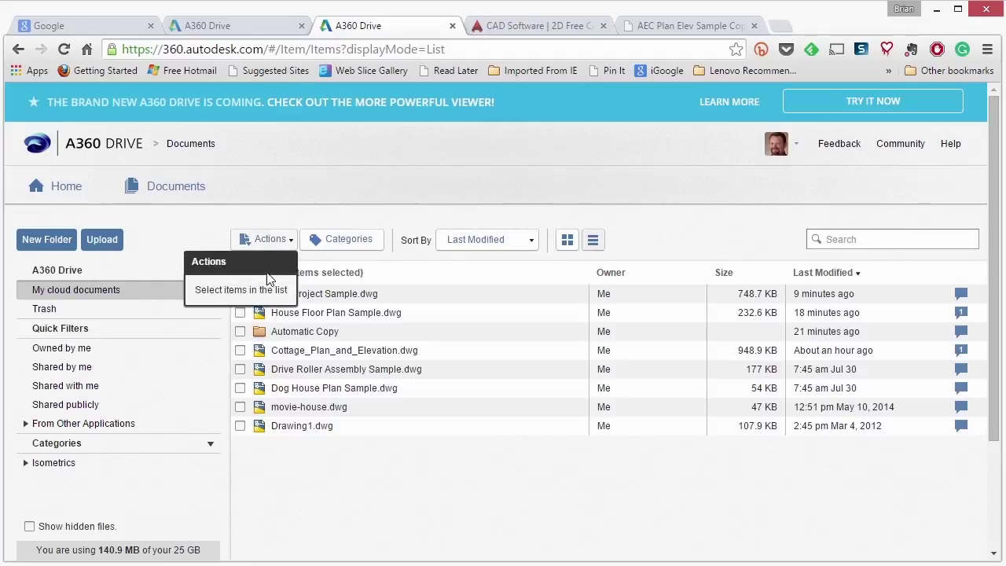
# - Select all documents to review the actions available for them, and clear the selection
pyautogui.click(241, 273)
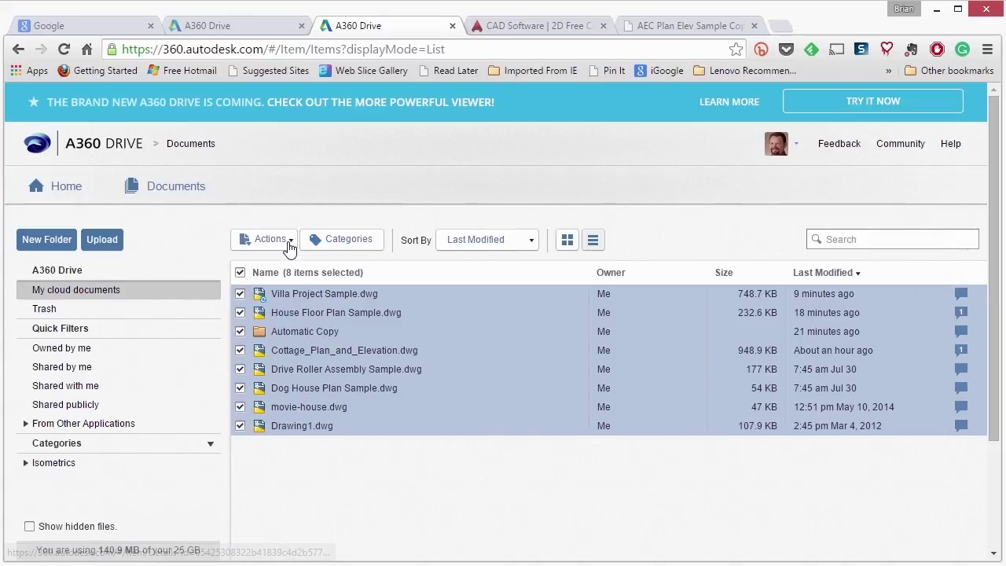
pyautogui.click(285, 244)
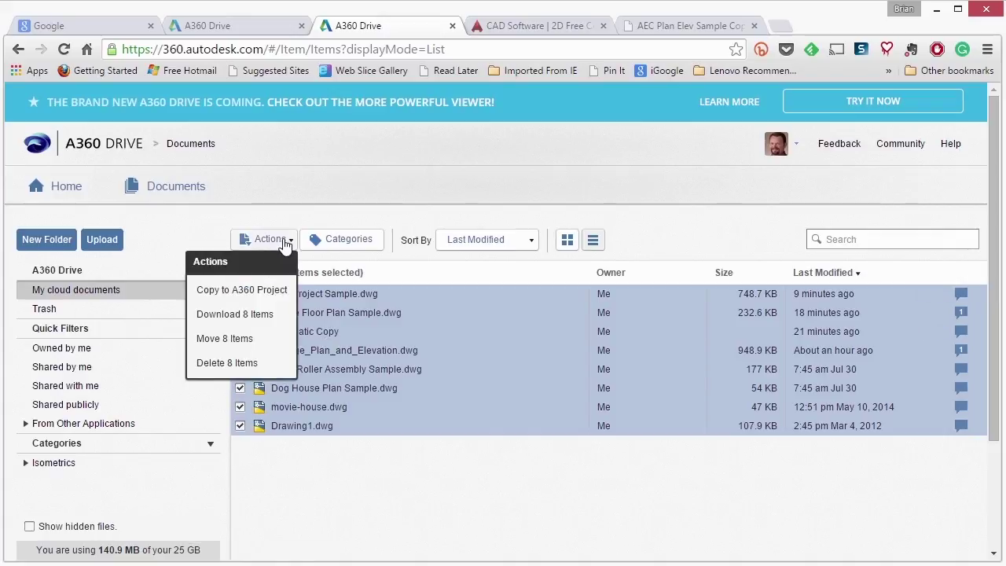
pyautogui.click(284, 244)
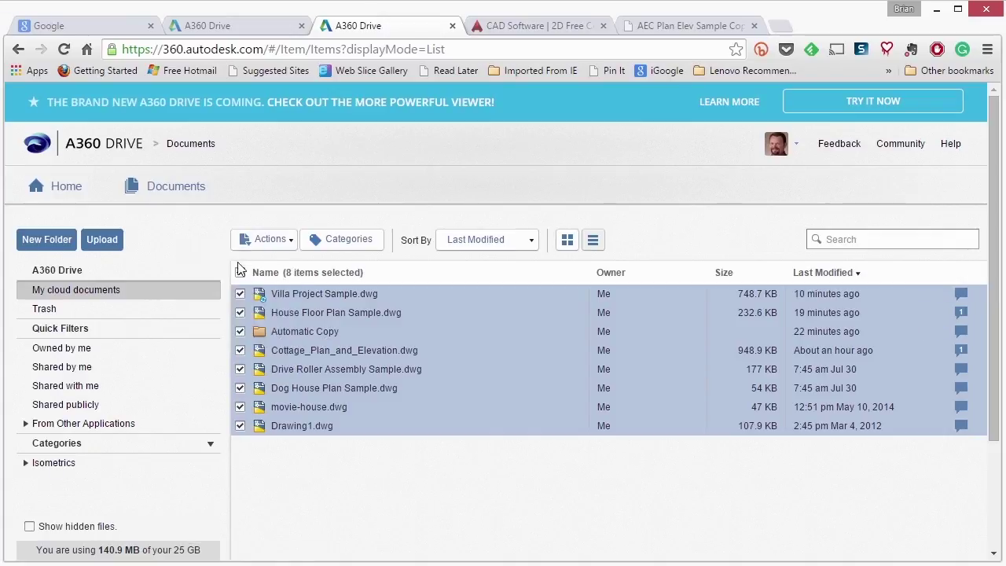
pyautogui.click(239, 272)
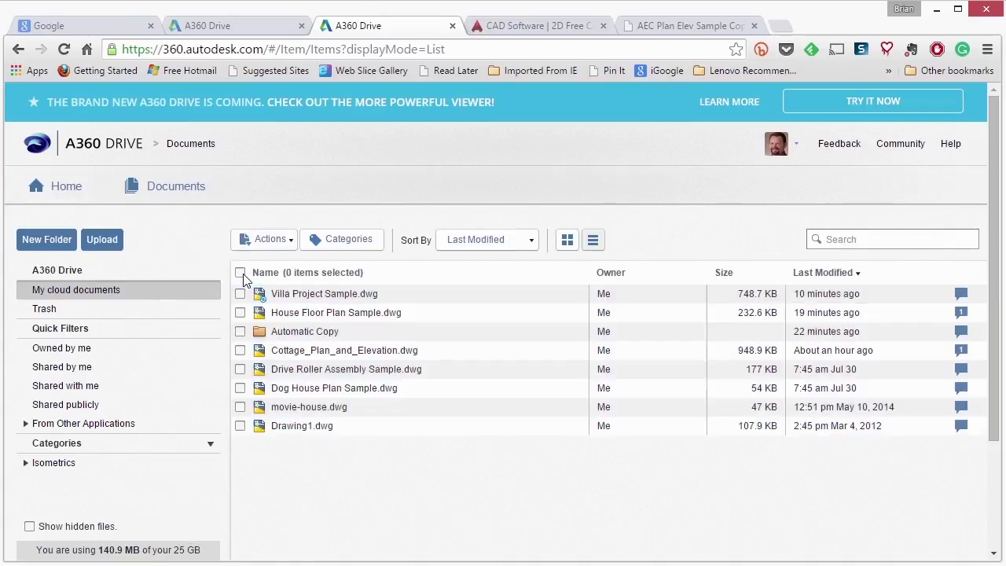
# - Select all eight documents, review the categories they can be assigned to, including the Isometrics subcategory, and create a new category named ALL DRAWINGS
pyautogui.click(357, 250)
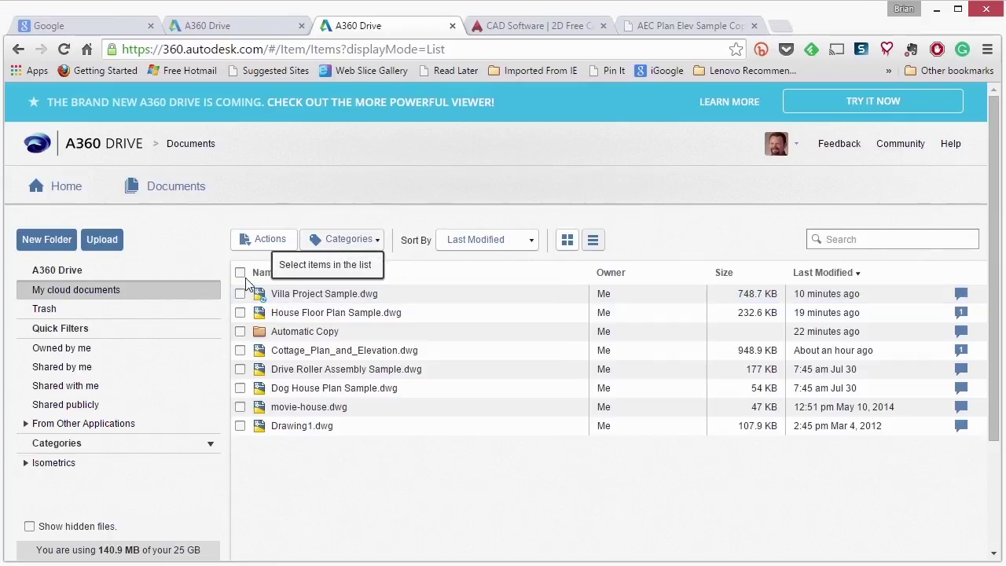
pyautogui.click(240, 272)
pyautogui.click(363, 246)
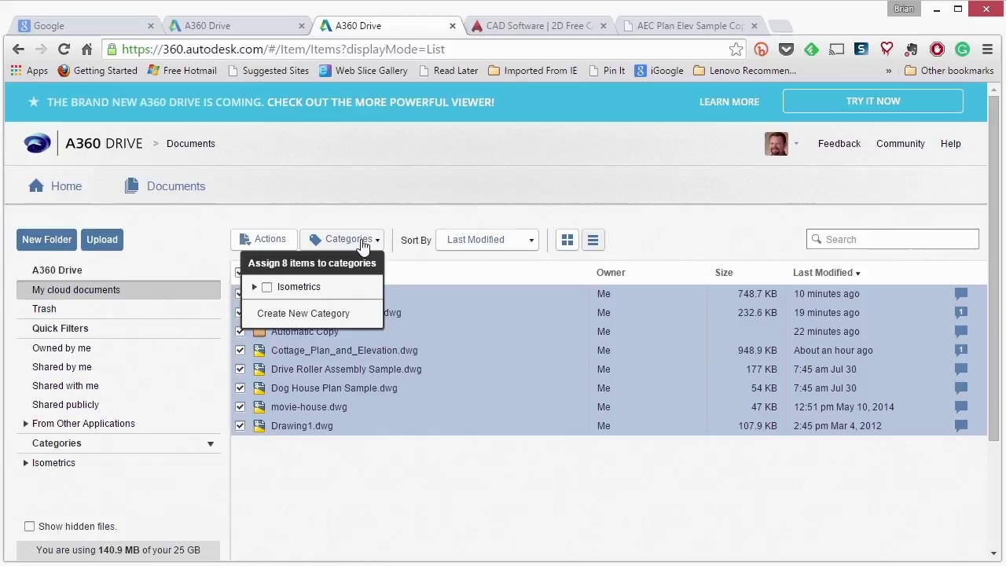
pyautogui.click(255, 288)
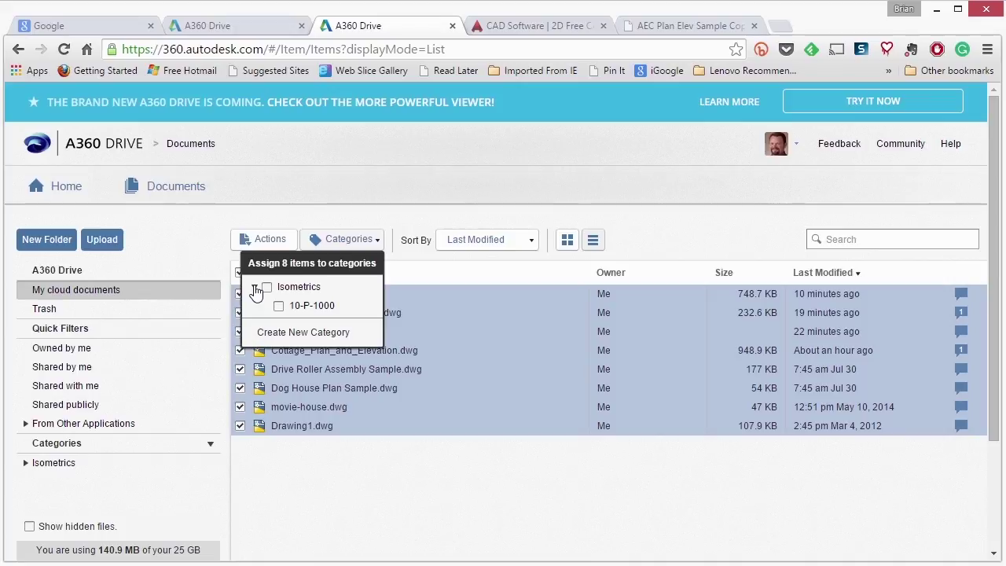
pyautogui.click(289, 336)
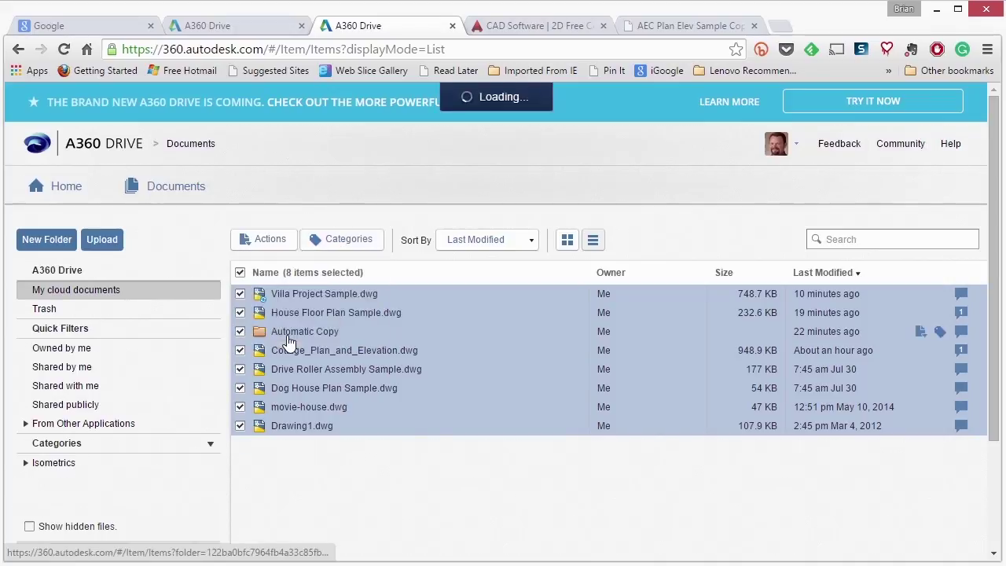
pyautogui.write('ALL DRAWINGS')
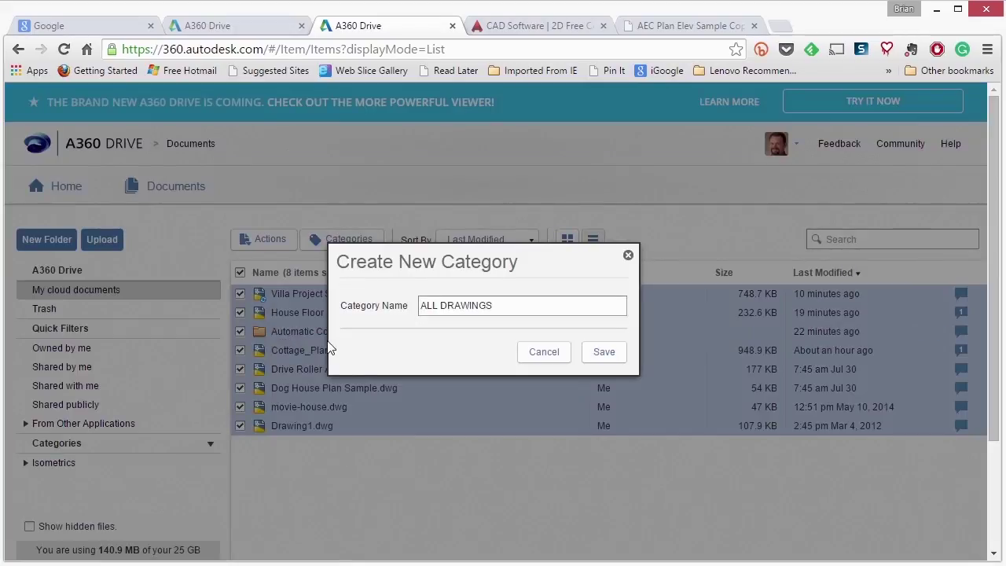
pyautogui.click(603, 353)
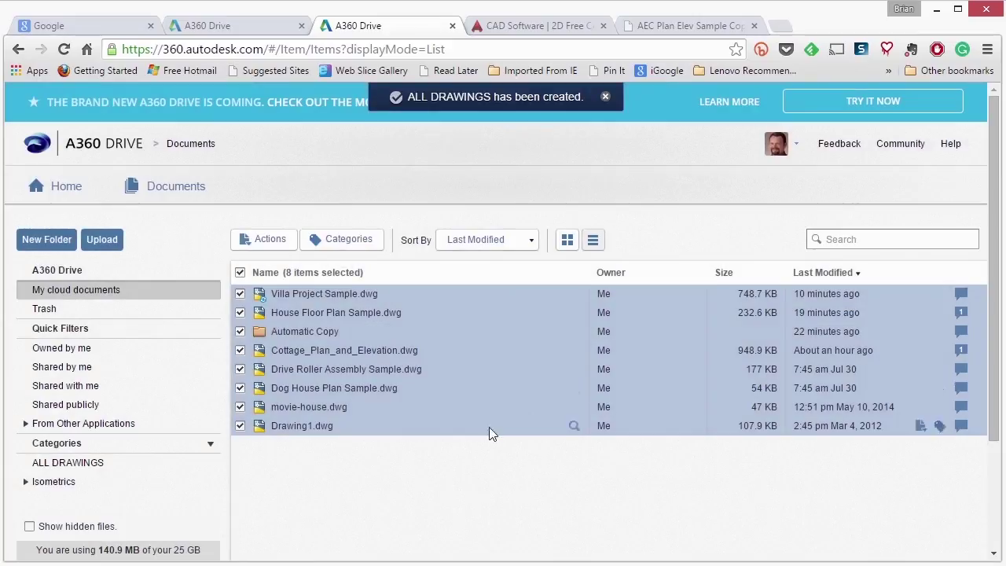
pyautogui.click(50, 466)
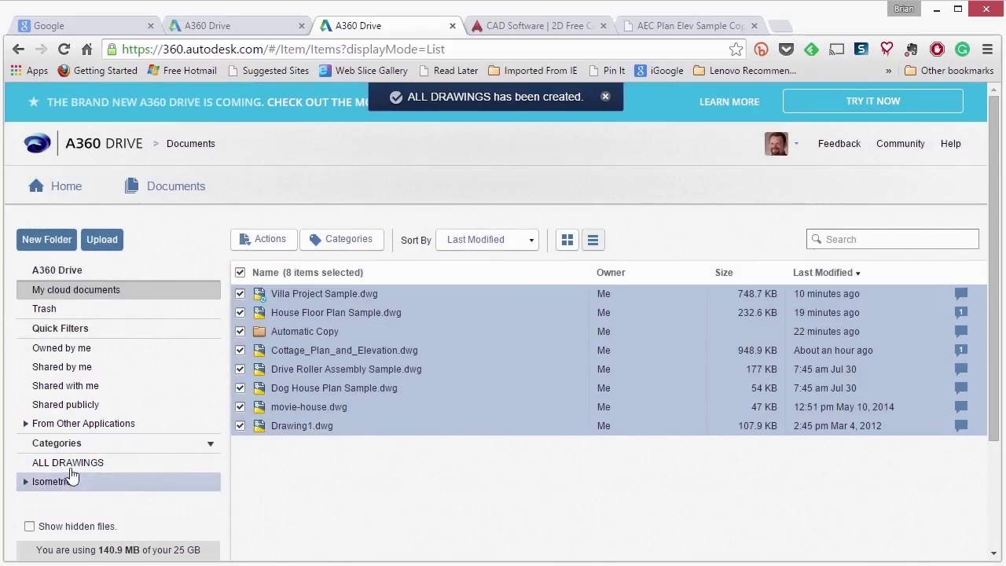
# - Create another document category named Architecture
pyautogui.click(211, 445)
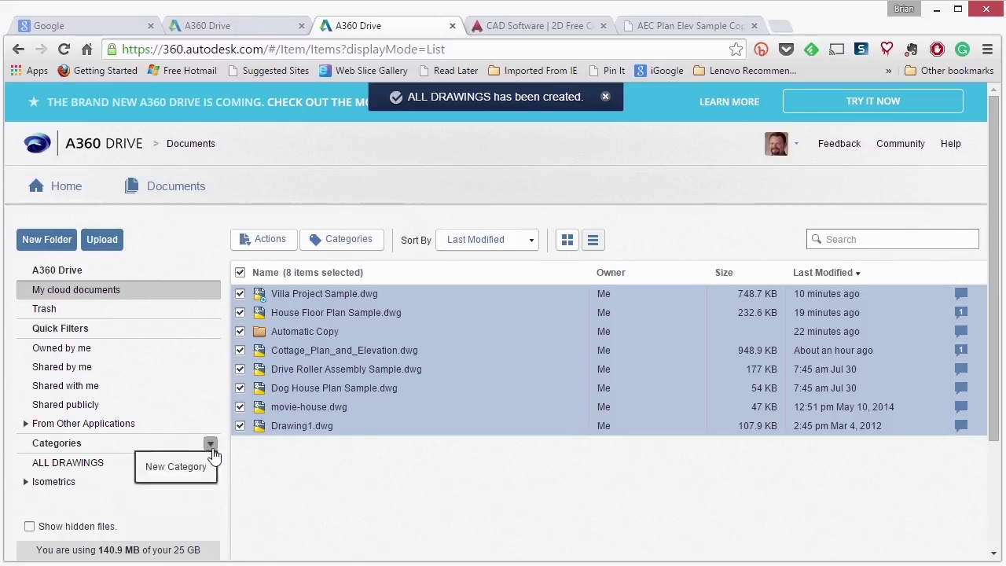
pyautogui.click(173, 470)
pyautogui.write('Architecture')
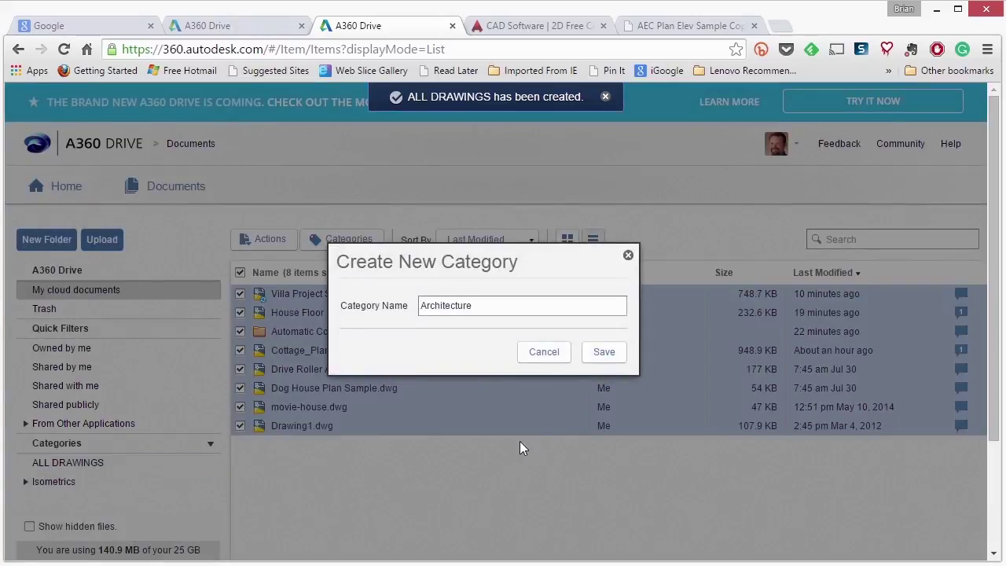
pyautogui.click(595, 356)
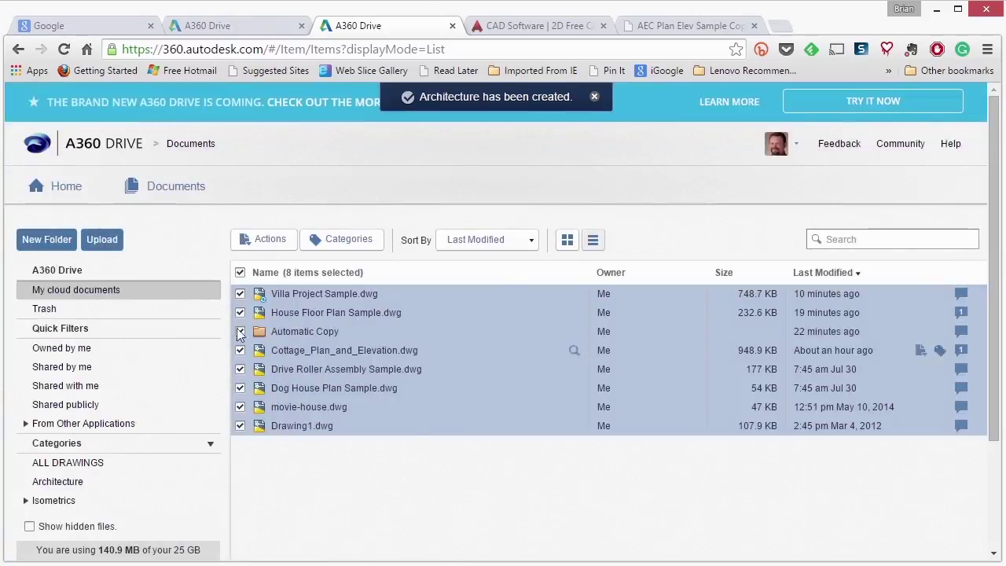
# - Clear the selection of all documents and assign only Villa Project Sample.dwg to the Architecture category
pyautogui.click(240, 272)
pyautogui.click(240, 294)
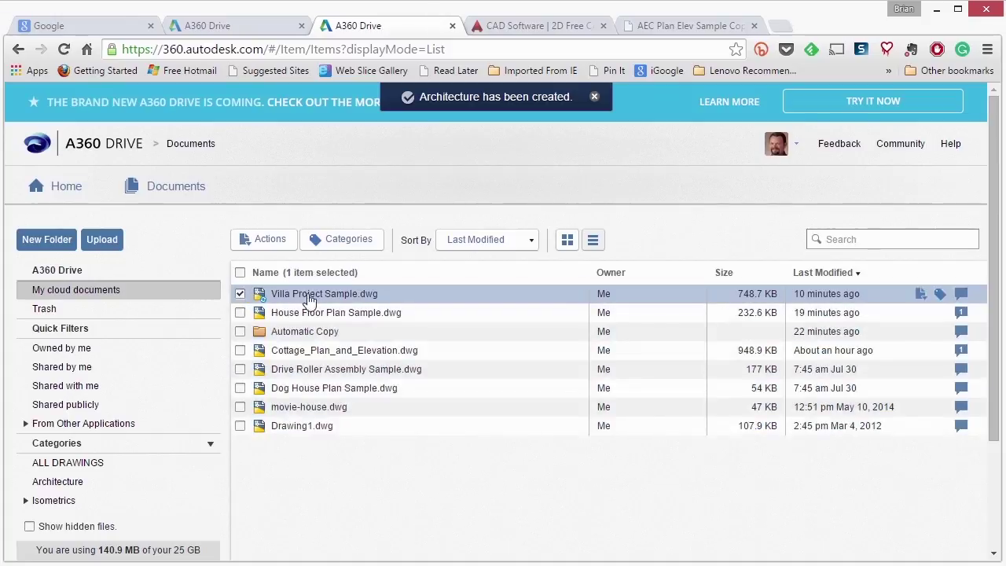
pyautogui.moveTo(313, 299); pyautogui.dragTo(69, 487)
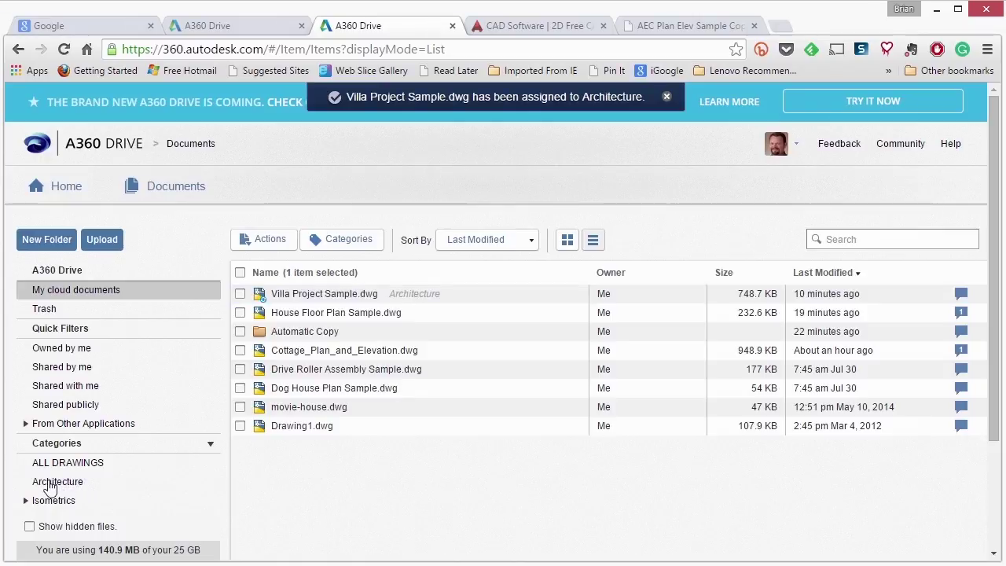
# - View the documents in the Architecture category and in the ALL DRAWINGS category
pyautogui.click(49, 487)
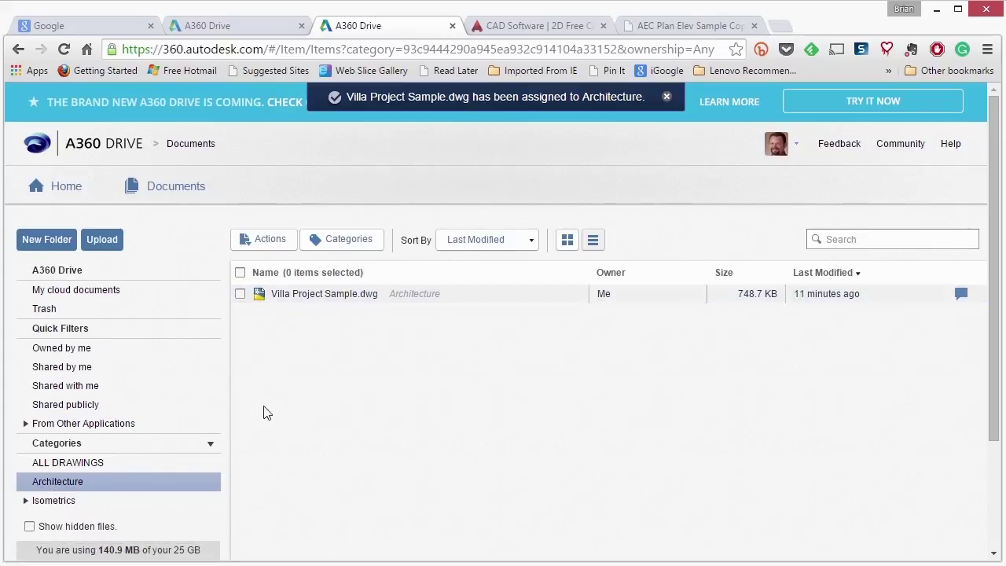
pyautogui.click(61, 466)
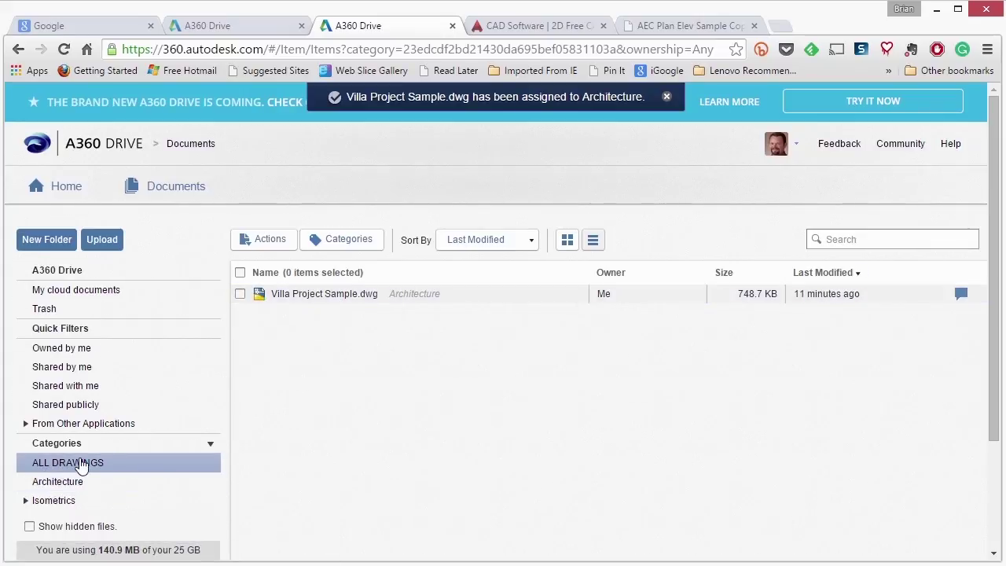
# - Filter the documents to those owned by me and then to those from AutoCAD 2014, and collapse the list of other applications
pyautogui.click(83, 350)
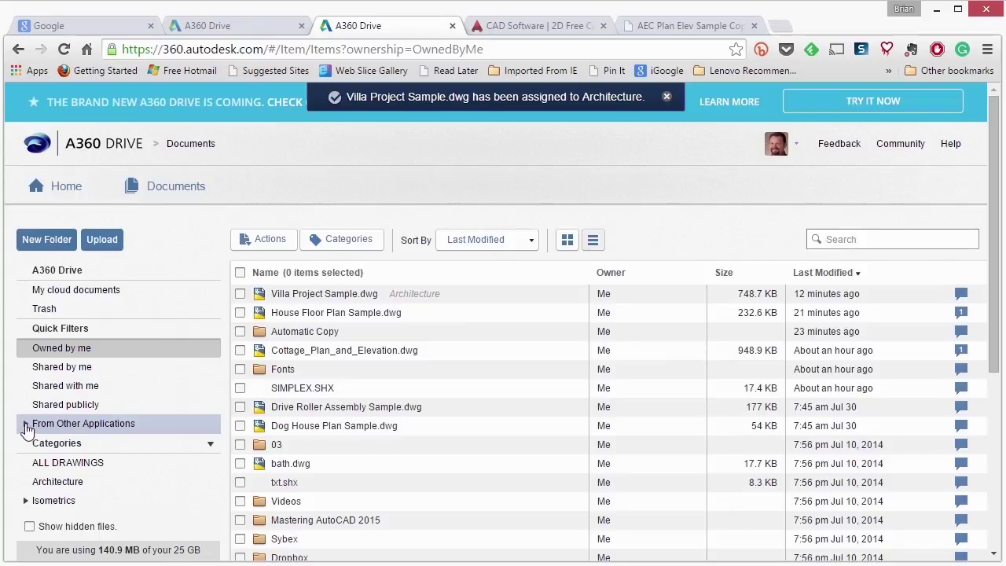
pyautogui.click(25, 424)
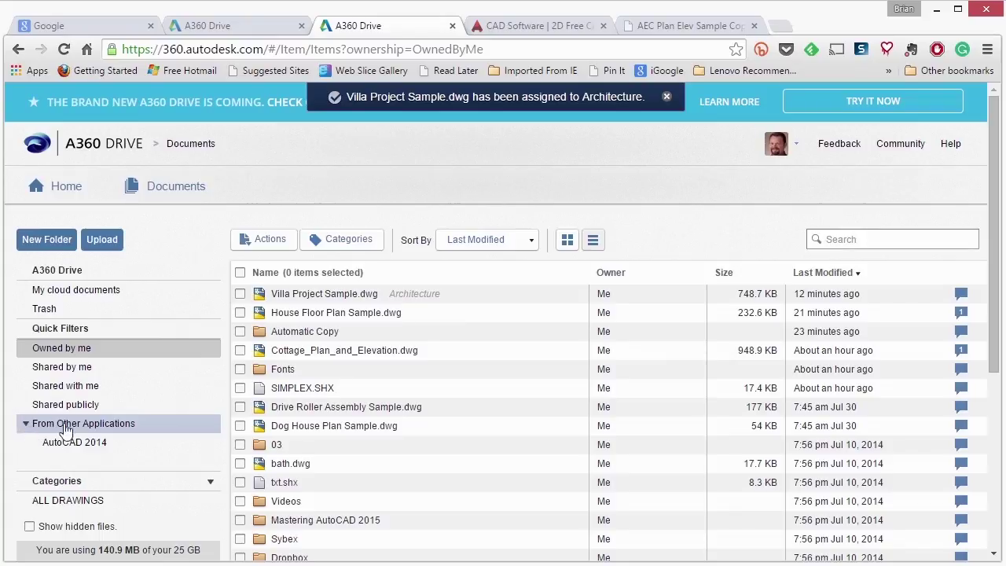
pyautogui.click(75, 445)
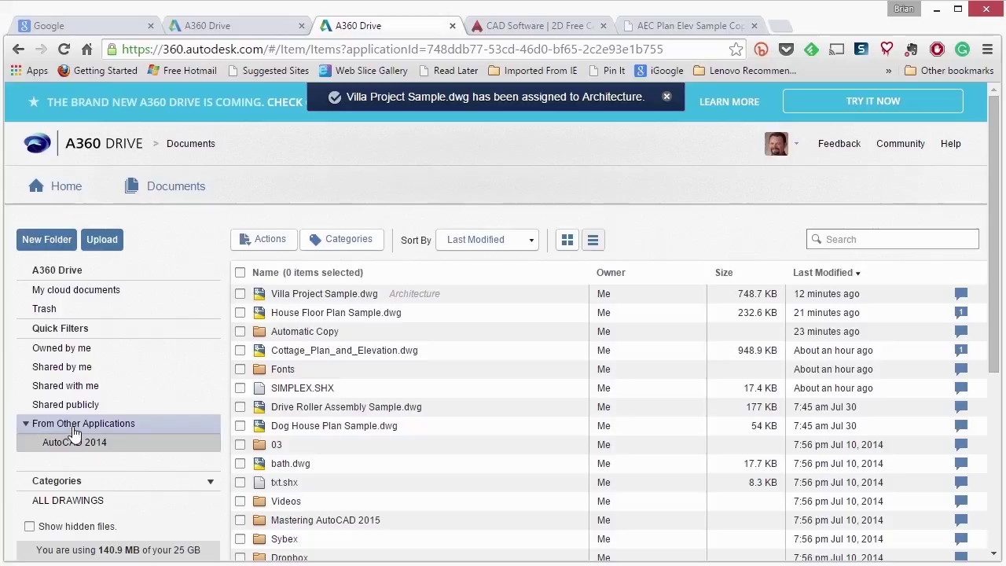
pyautogui.click(70, 424)
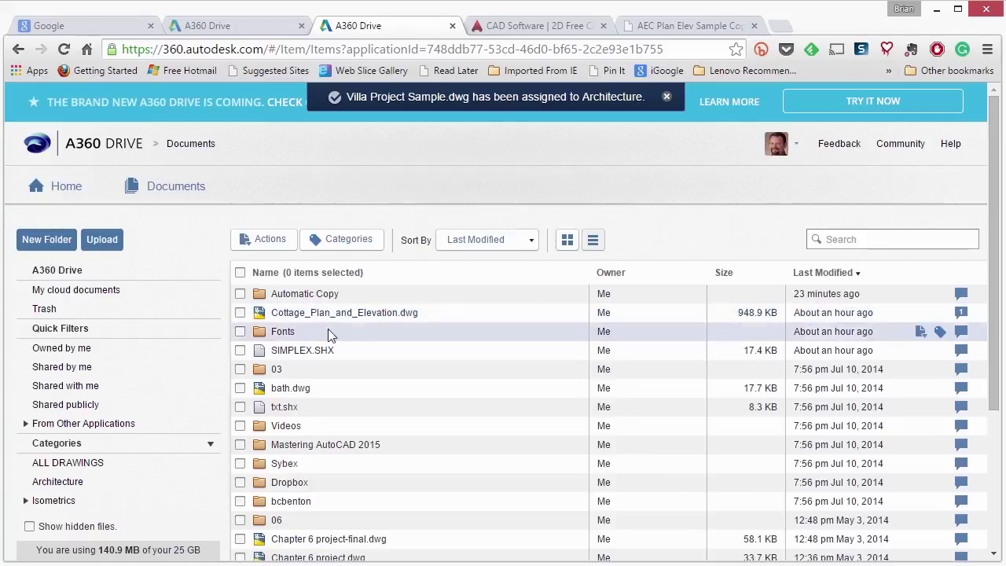
# - Open the comments of Cottage_Plan_and_Elevation.dwg and reply "I agree!" to the "Needs more cowbell" comment
pyautogui.click(962, 314)
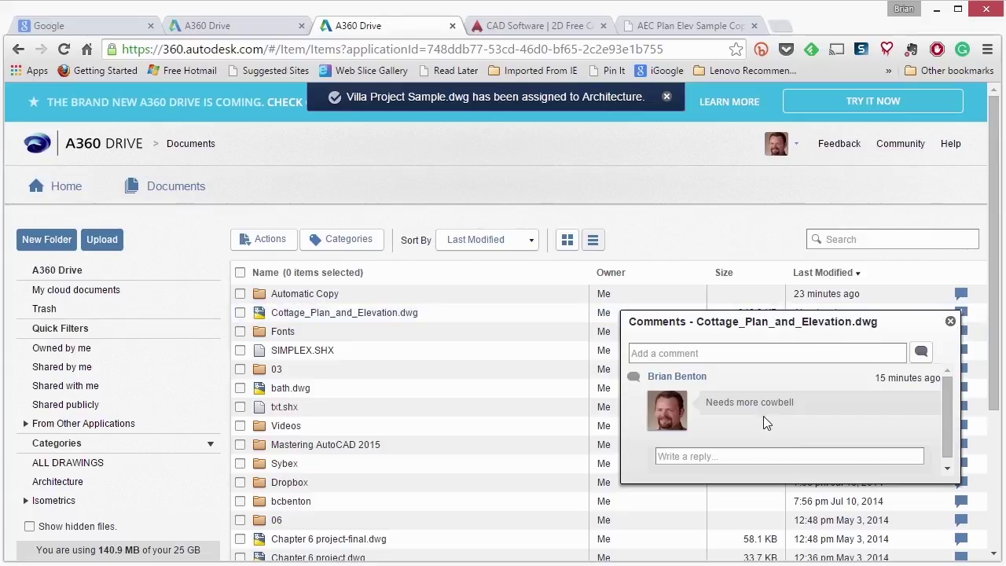
pyautogui.click(742, 455)
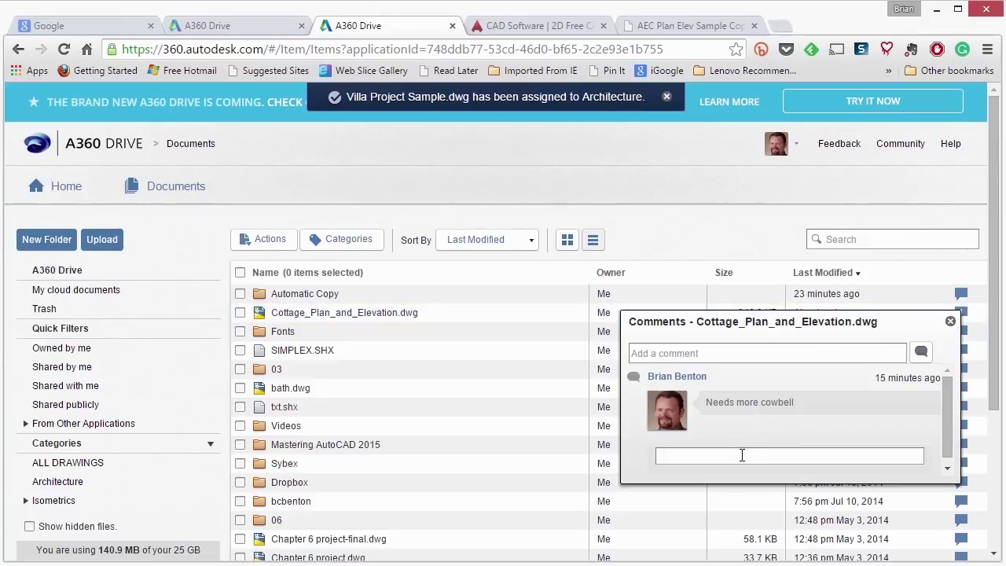
pyautogui.write('I agree')
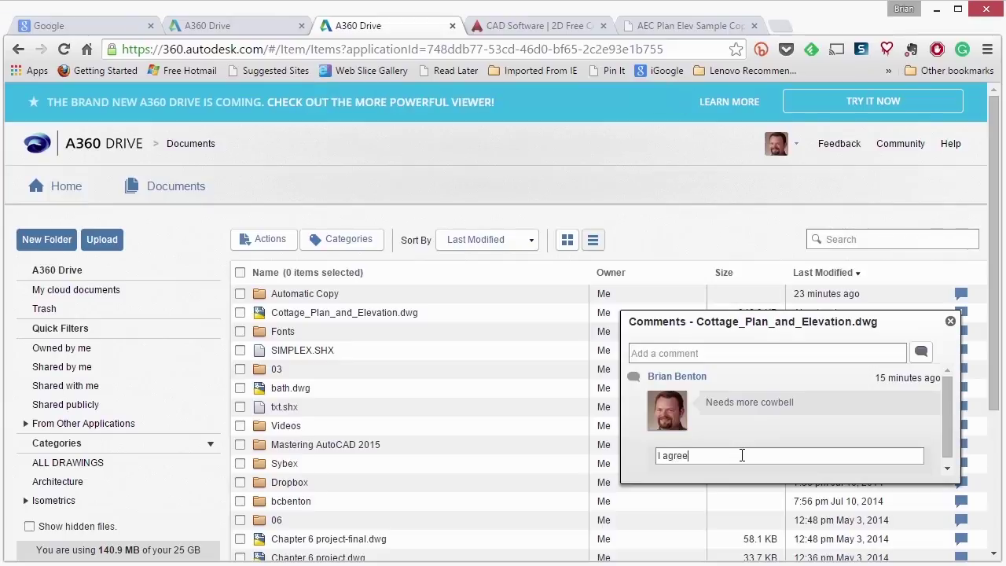
pyautogui.write('!')
pyautogui.press('Return')
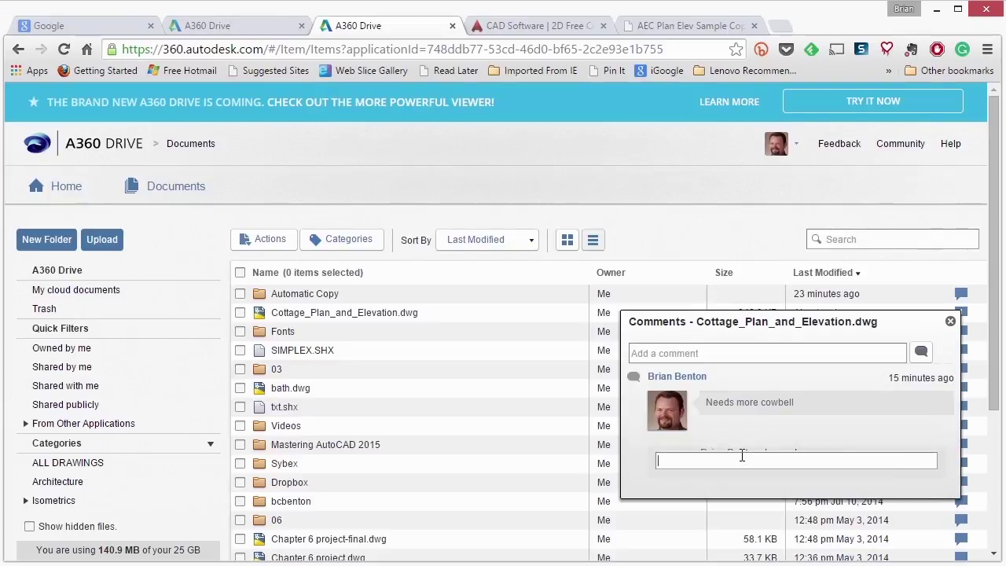
# - Post "This is a new comment." as a new comment on Cottage_Plan_and_Elevation.dwg and look through the comment thread
pyautogui.click(727, 352)
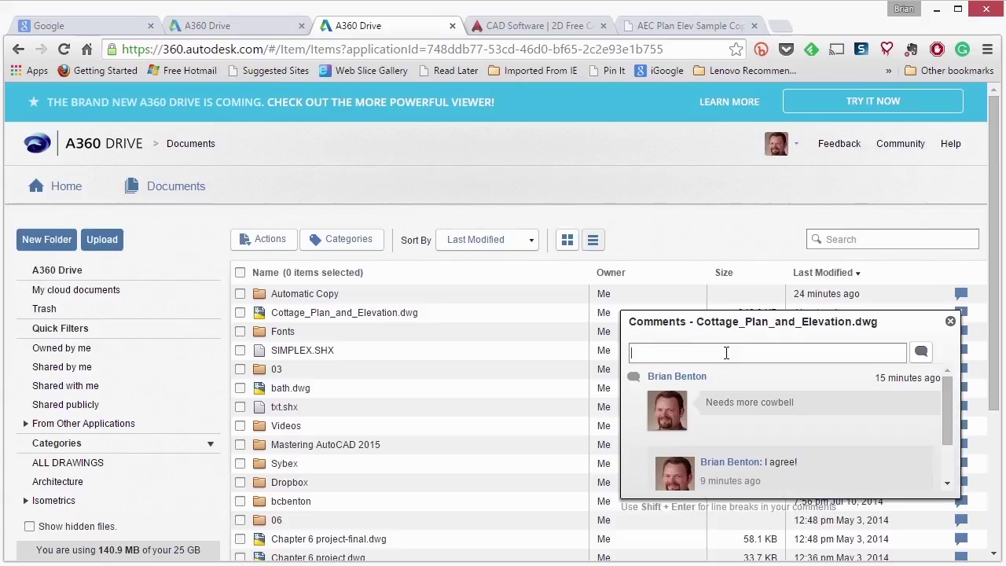
pyautogui.write('This is a new comment.')
pyautogui.press('Return')
pyautogui.scroll(-4, 732, 365)
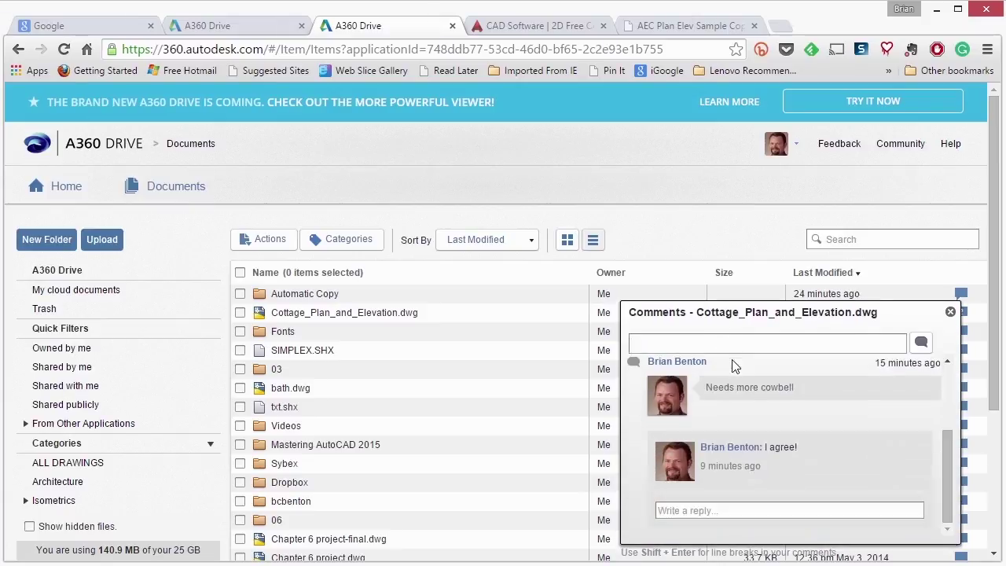
pyautogui.scroll(1, 740, 356)
pyautogui.scroll(2, 744, 361)
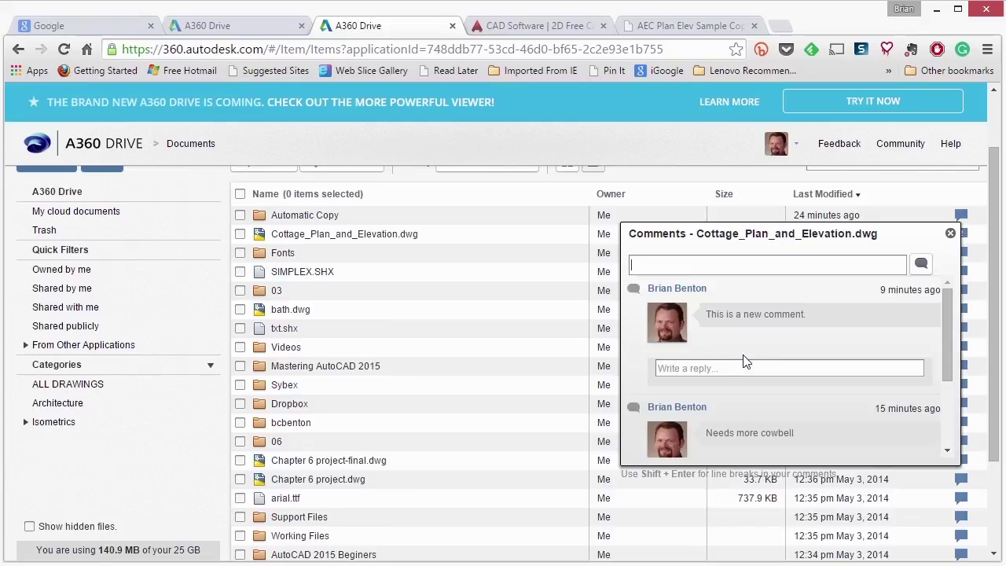
pyautogui.scroll(2, 751, 353)
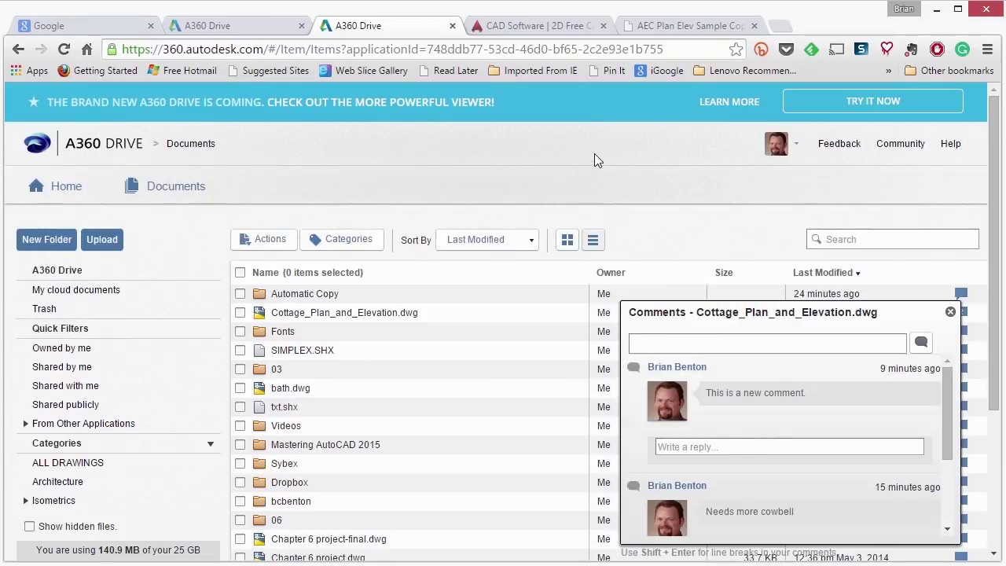